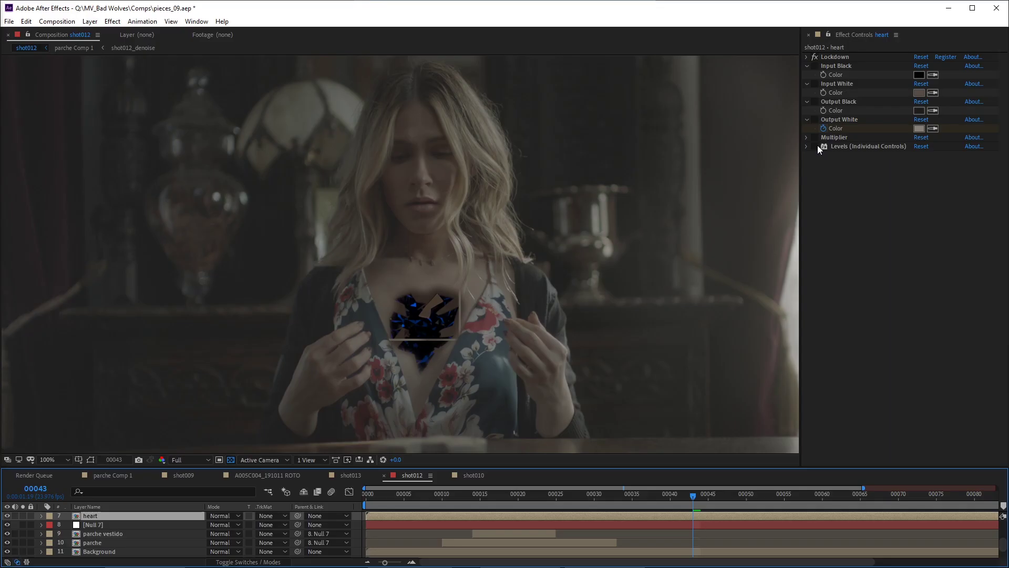
- Turn on the Levels (Individual Controls) correction for the heart layer
{"action": "left_click", "coordinate": [818, 145]}
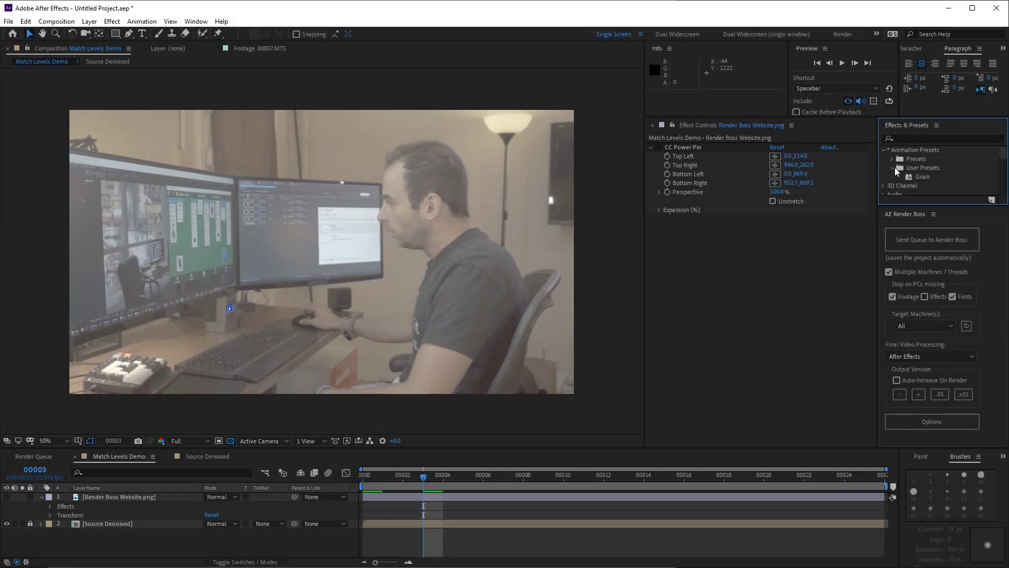
{"action": "scroll", "coordinate": [896, 172], "scroll_direction": "down", "scroll_amount": 2}
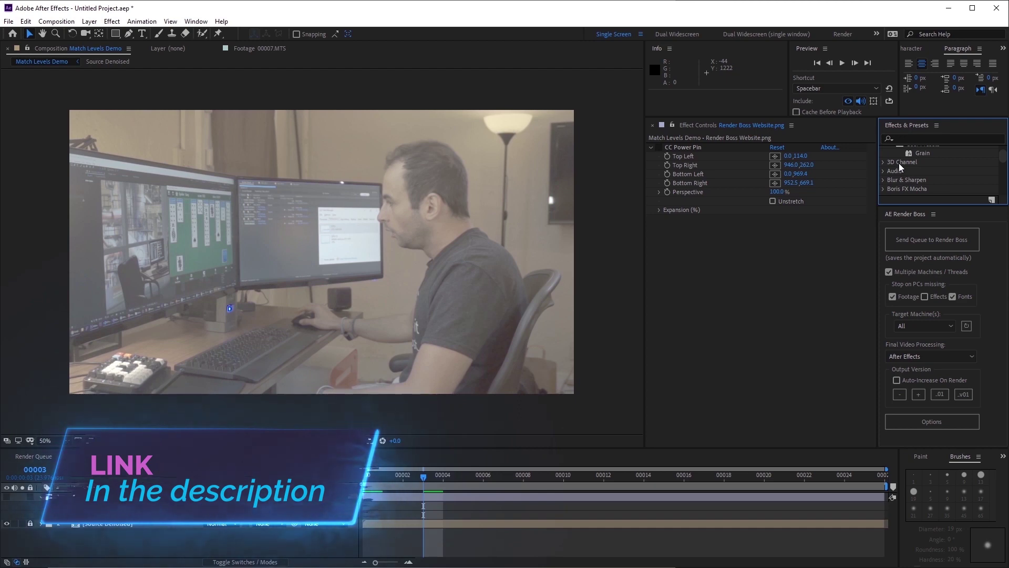
{"action": "scroll", "coordinate": [900, 166], "scroll_direction": "up", "scroll_amount": 2}
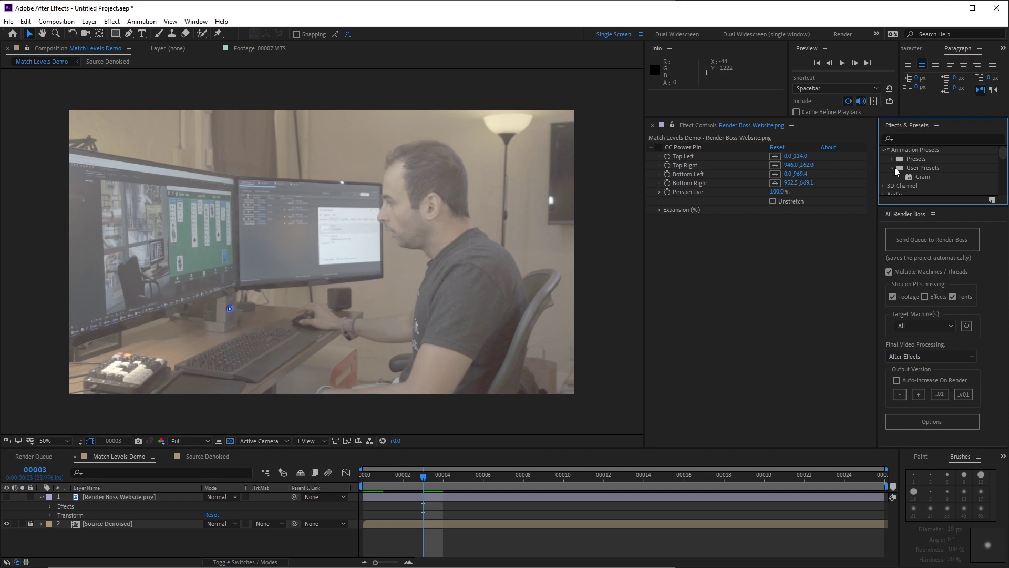
- Show Render Boss Website.png, enable its CC Power Pin and reset Transform so it fits the left monitor
{"action": "left_click", "coordinate": [6, 497]}
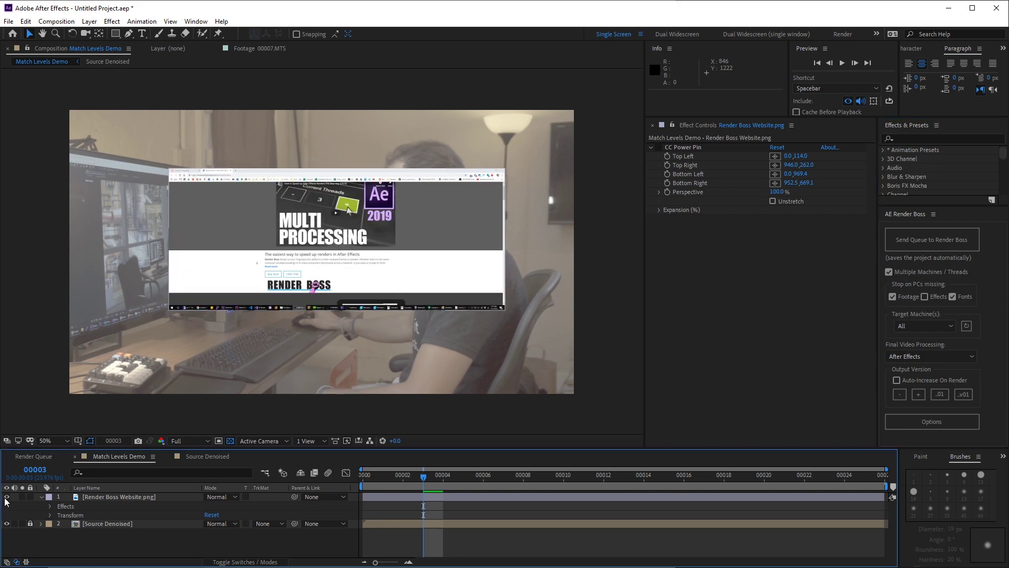
{"action": "left_click", "coordinate": [659, 147]}
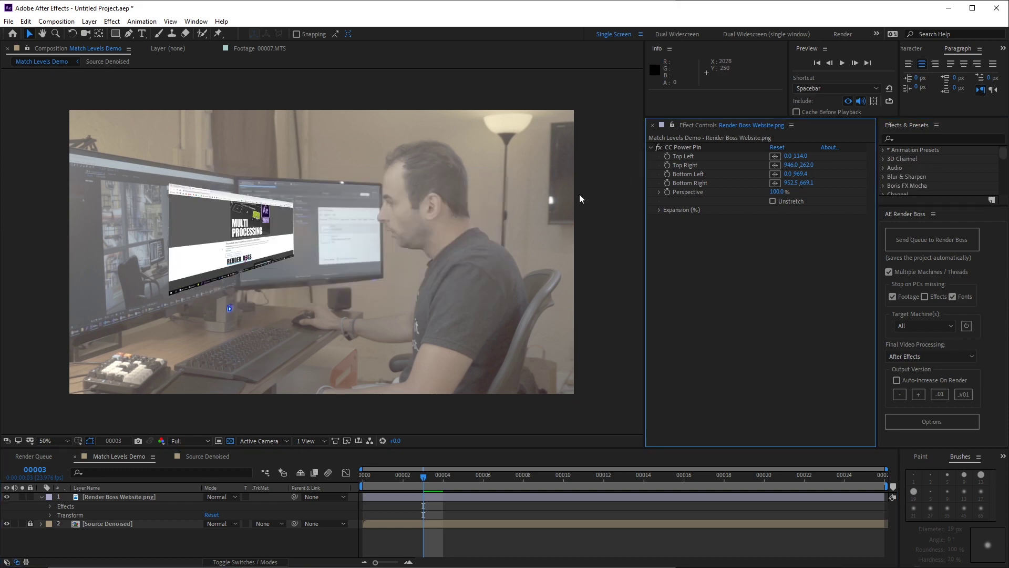
{"action": "left_click", "coordinate": [212, 514]}
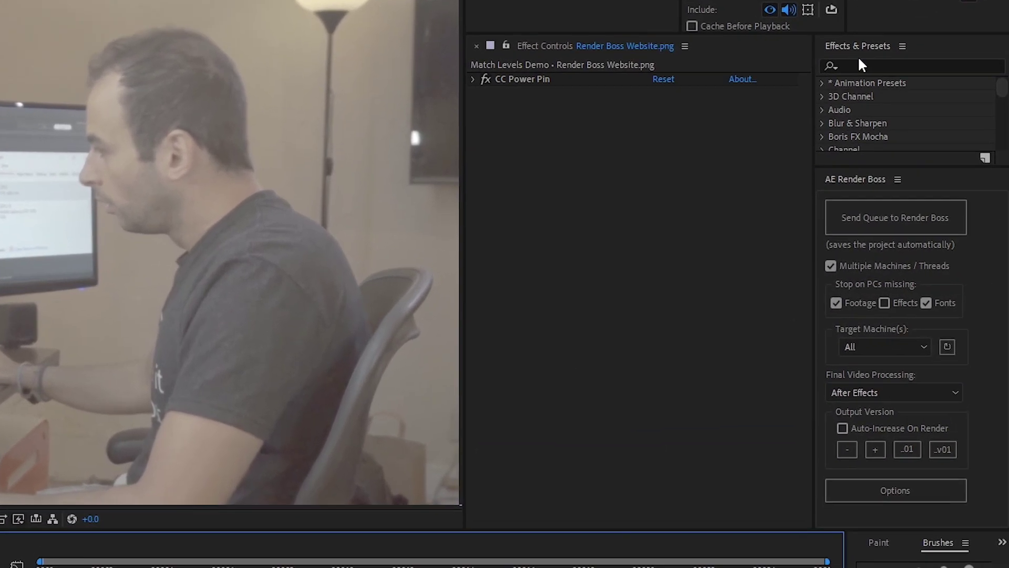
- Search "match levels" and drop the Match Levels preset onto the website screenshot layer
{"action": "left_click", "coordinate": [858, 63]}
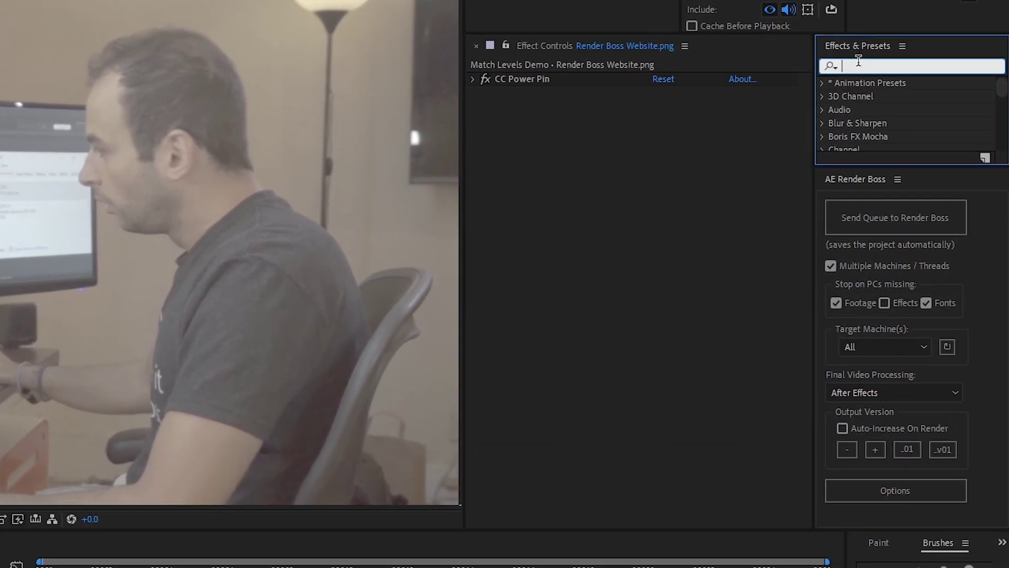
{"action": "type", "text": "match levels"}
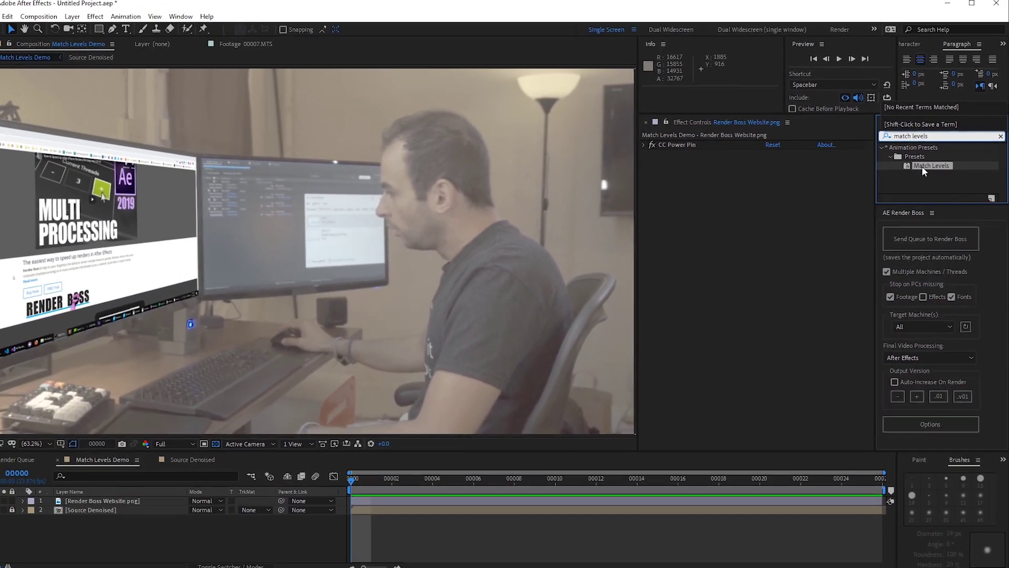
{"action": "left_click_drag", "start_coordinate": [924, 168], "coordinate": [776, 211]}
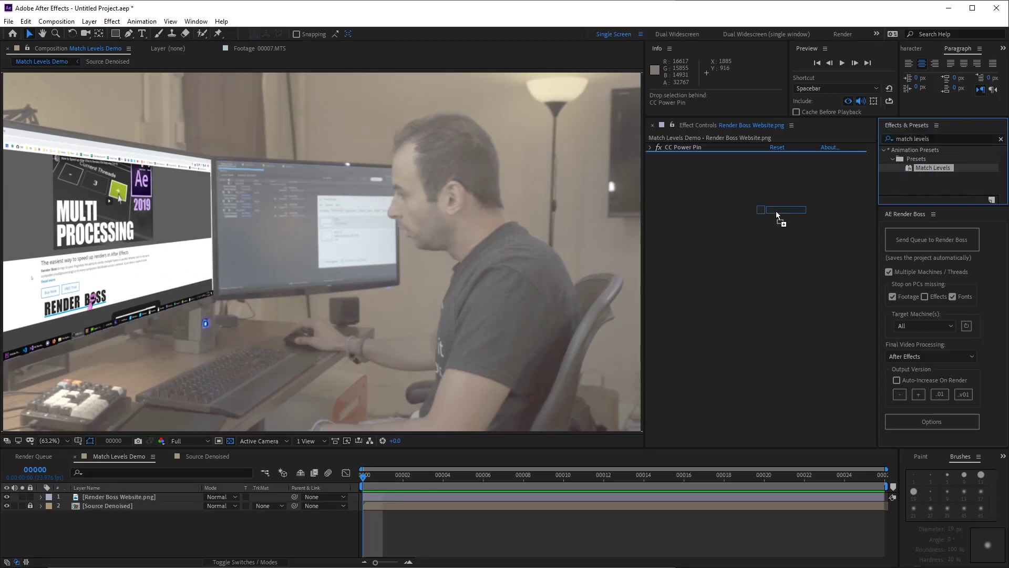
{"action": "left_click", "coordinate": [134, 496]}
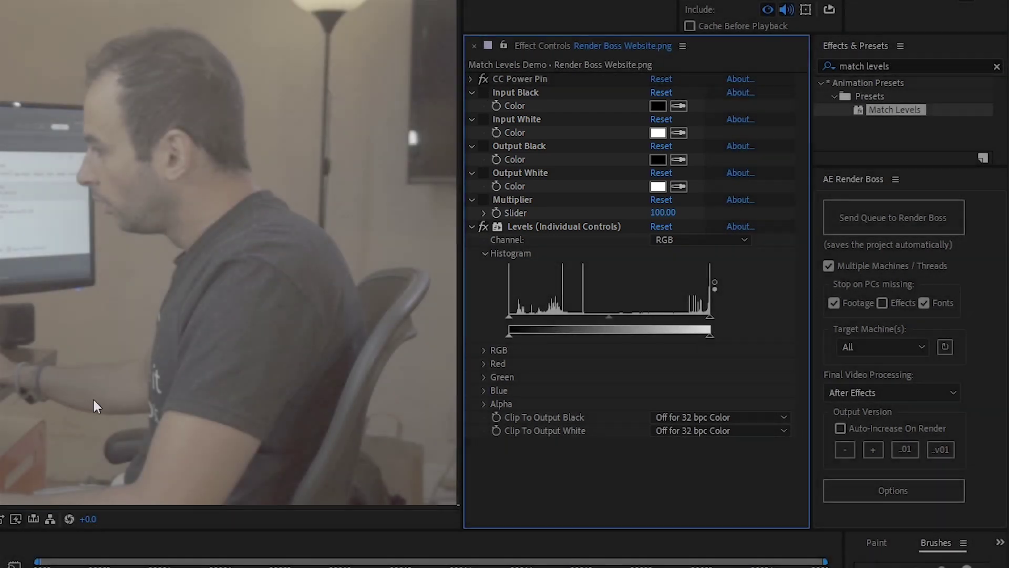
{"action": "left_click", "coordinate": [485, 363]}
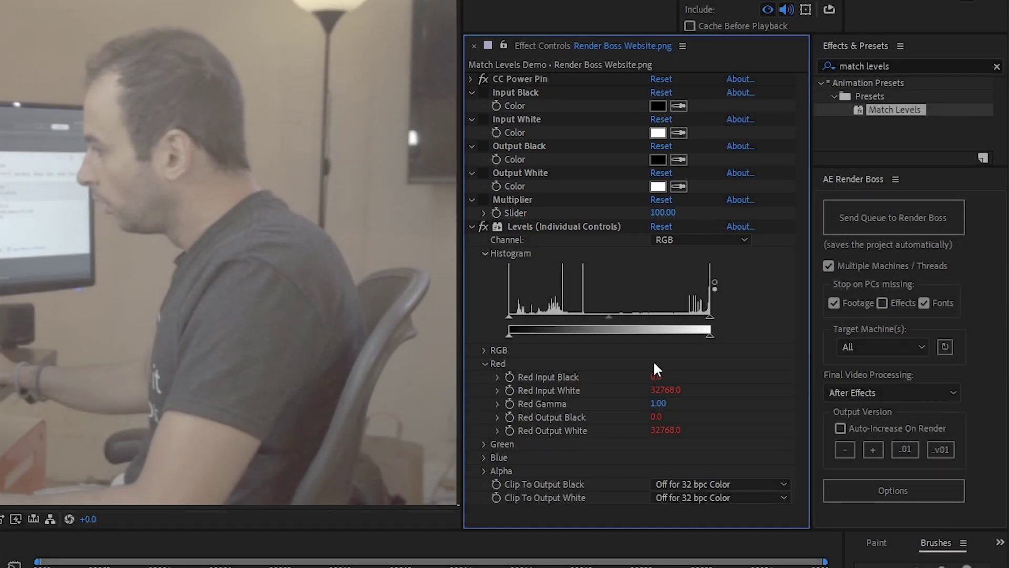
{"action": "left_click", "coordinate": [483, 363]}
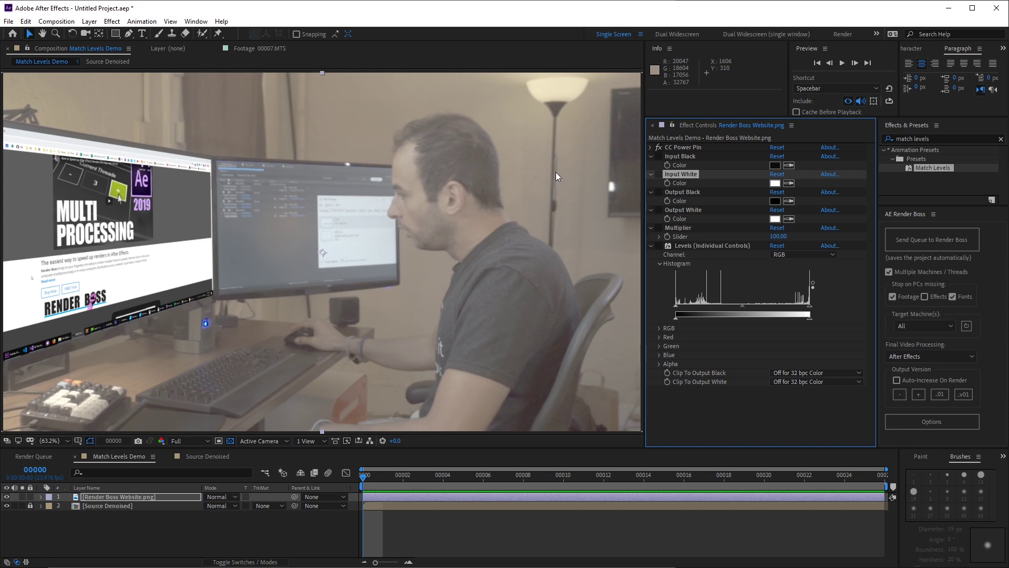
- Sample Input Black from the screenshot's darkest area and Input White from a bright area
{"action": "left_click", "coordinate": [789, 165]}
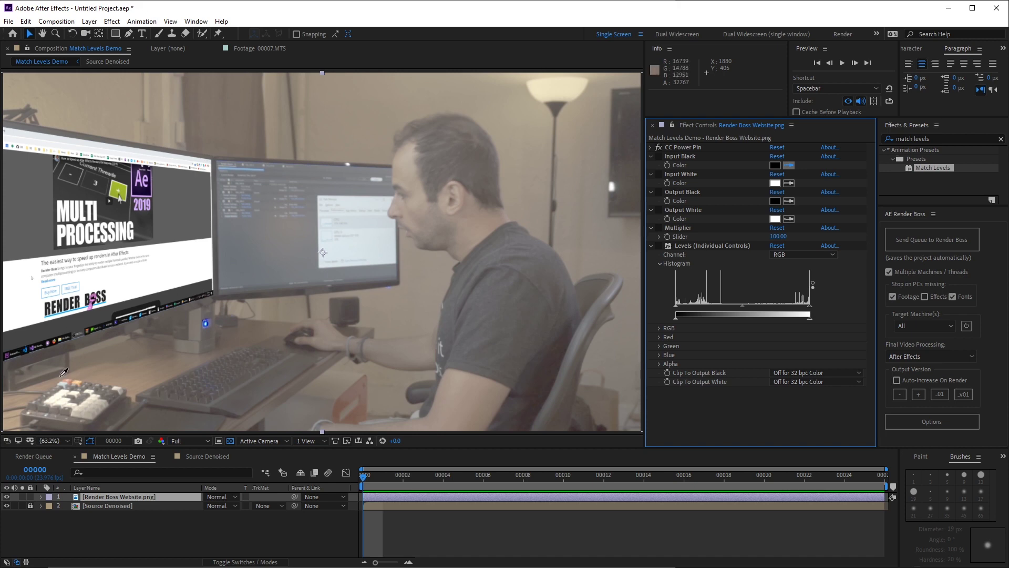
{"action": "left_click", "coordinate": [34, 340]}
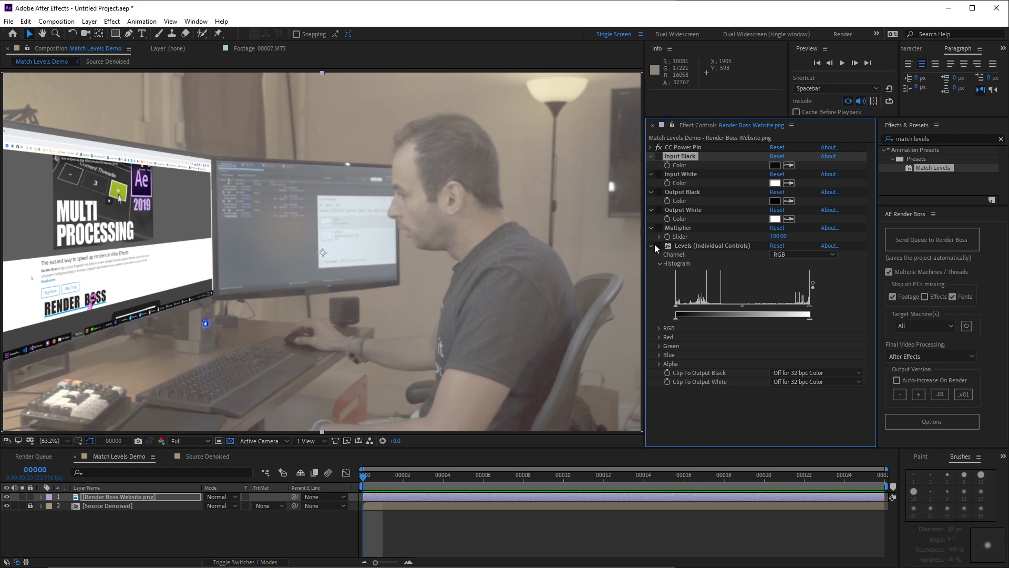
{"action": "left_click", "coordinate": [718, 414]}
{"action": "left_click", "coordinate": [787, 183]}
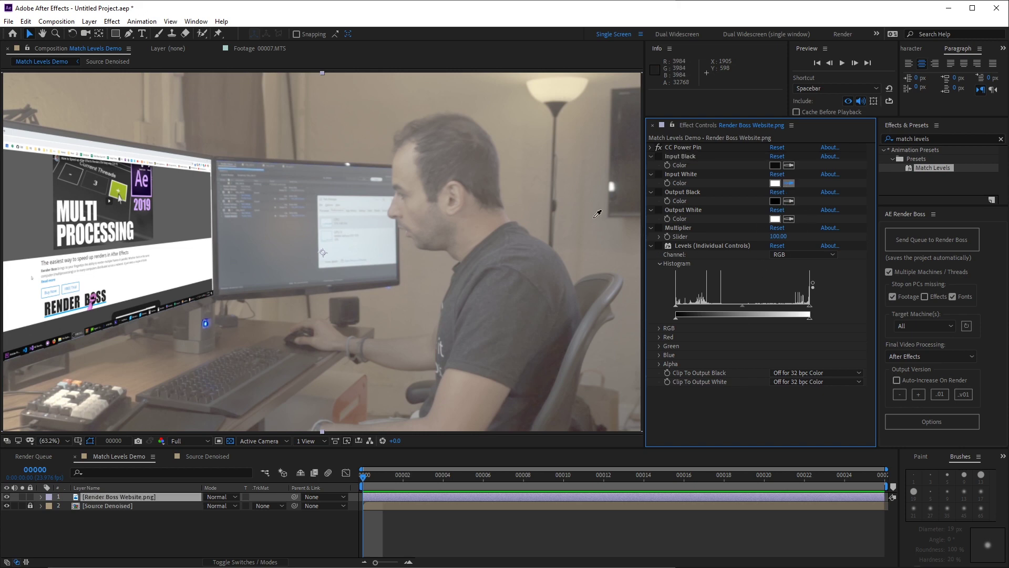
{"action": "left_click", "coordinate": [206, 254]}
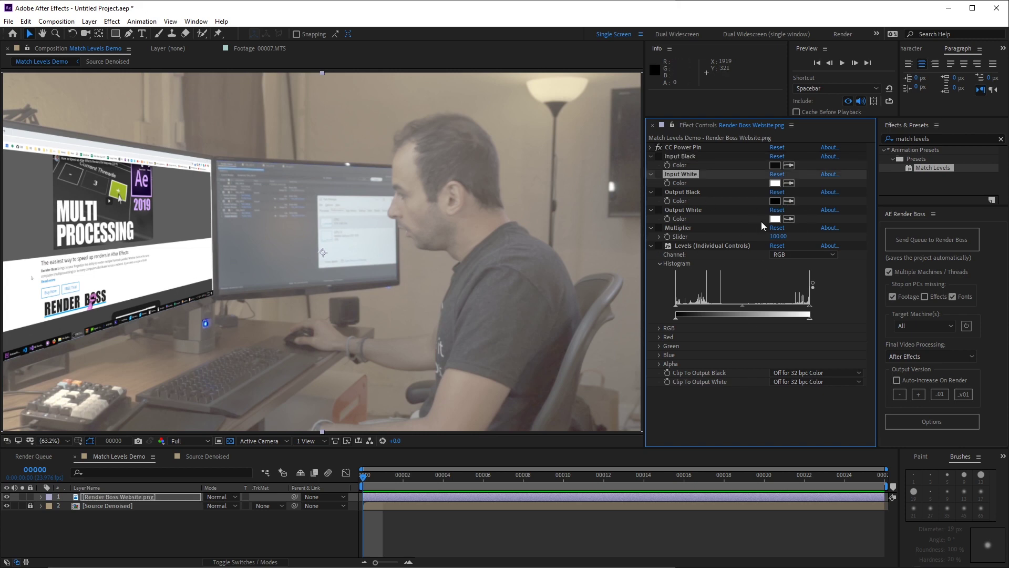
- Sample Output Black from the dark monitor bezel and Output White from the right monitor's bright window
{"action": "left_click", "coordinate": [788, 201]}
{"action": "left_click", "coordinate": [387, 181]}
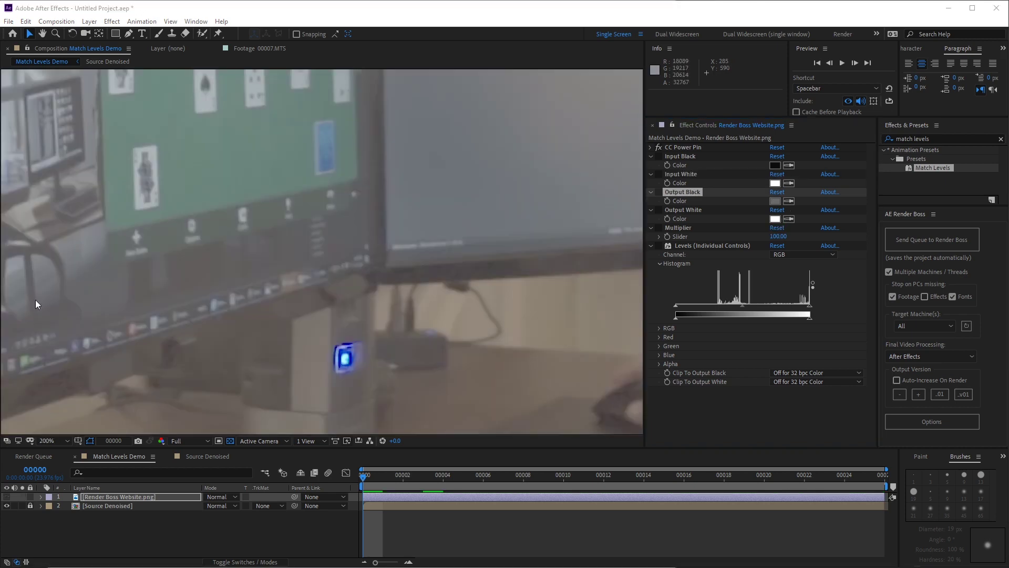
{"action": "left_click", "coordinate": [792, 201]}
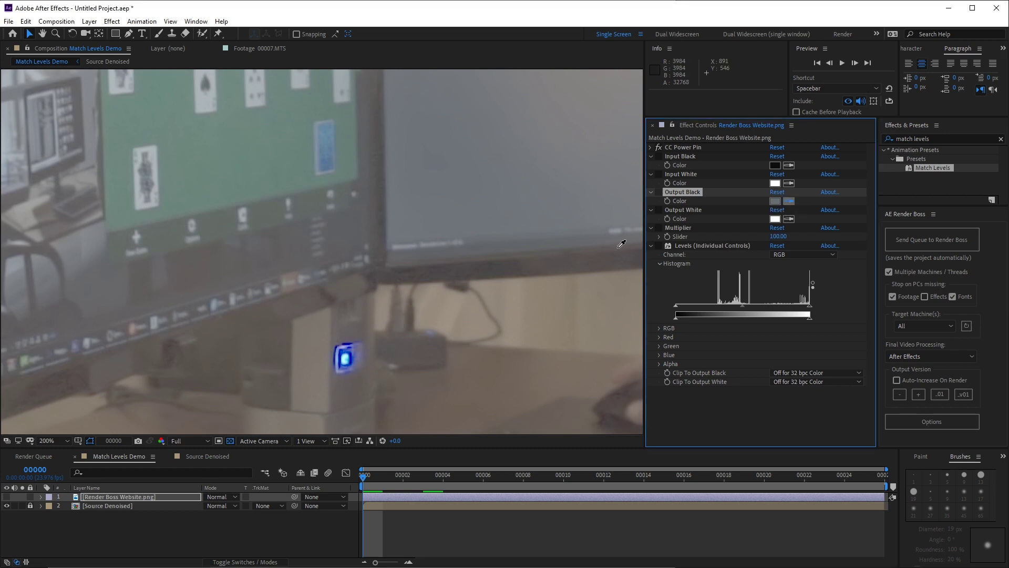
{"action": "left_click", "coordinate": [144, 318]}
{"action": "scroll", "coordinate": [143, 319], "scroll_direction": "down", "scroll_amount": 3}
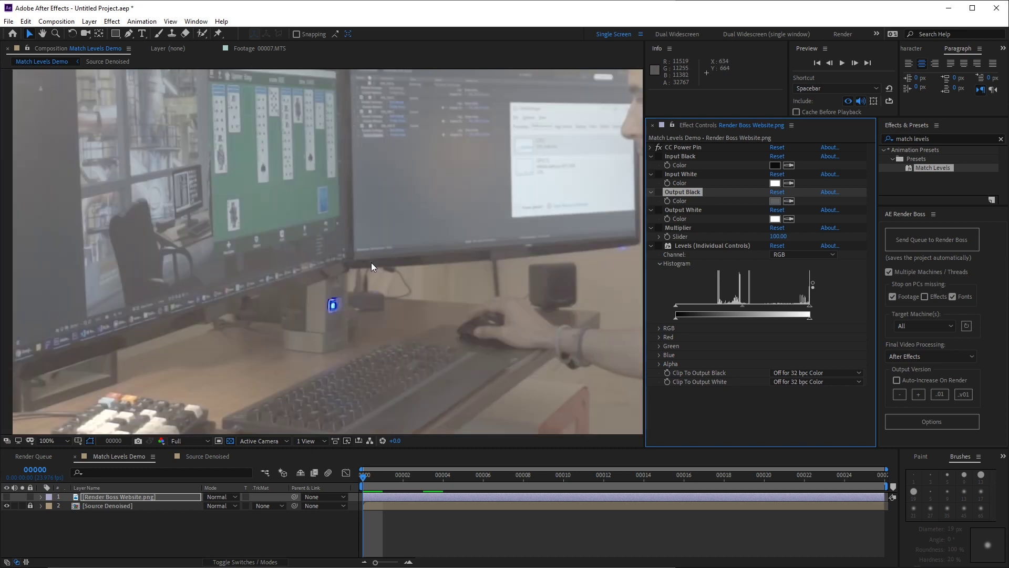
{"action": "key", "text": "shift+slash"}
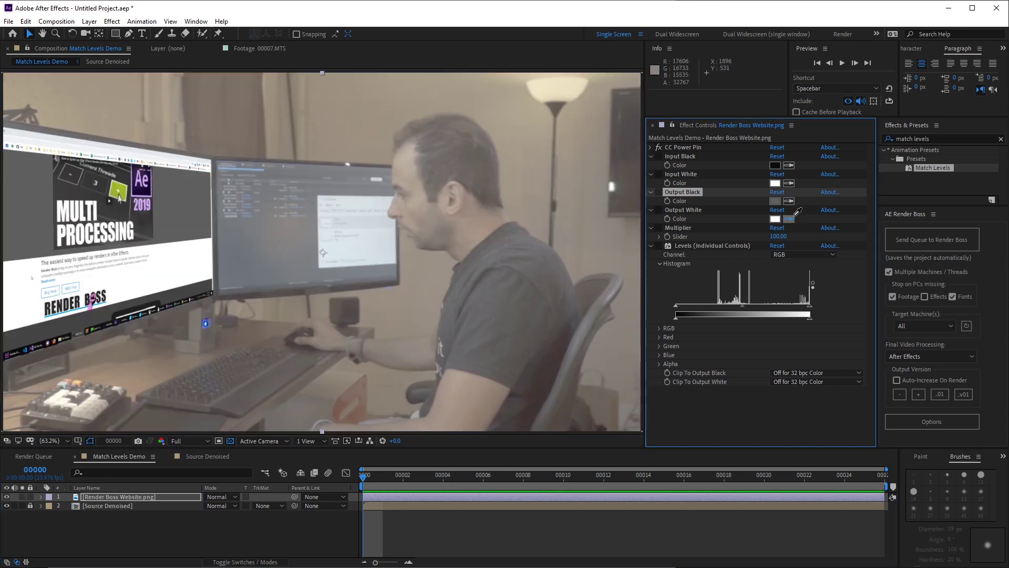
{"action": "left_click", "coordinate": [789, 219]}
{"action": "left_click", "coordinate": [378, 253]}
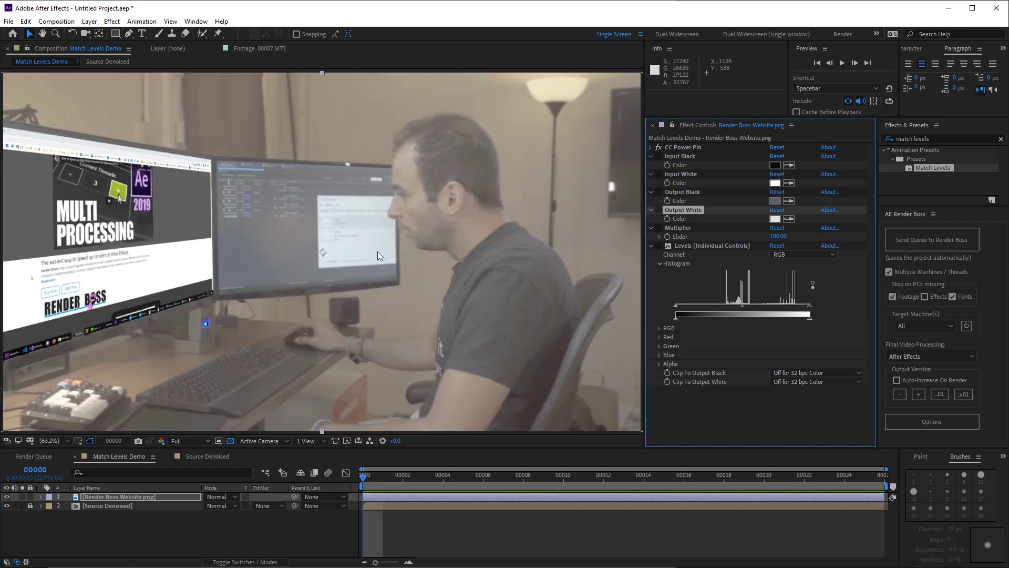
- Compare the website with Levels off and on, leaving the effect enabled
{"action": "left_click", "coordinate": [657, 245]}
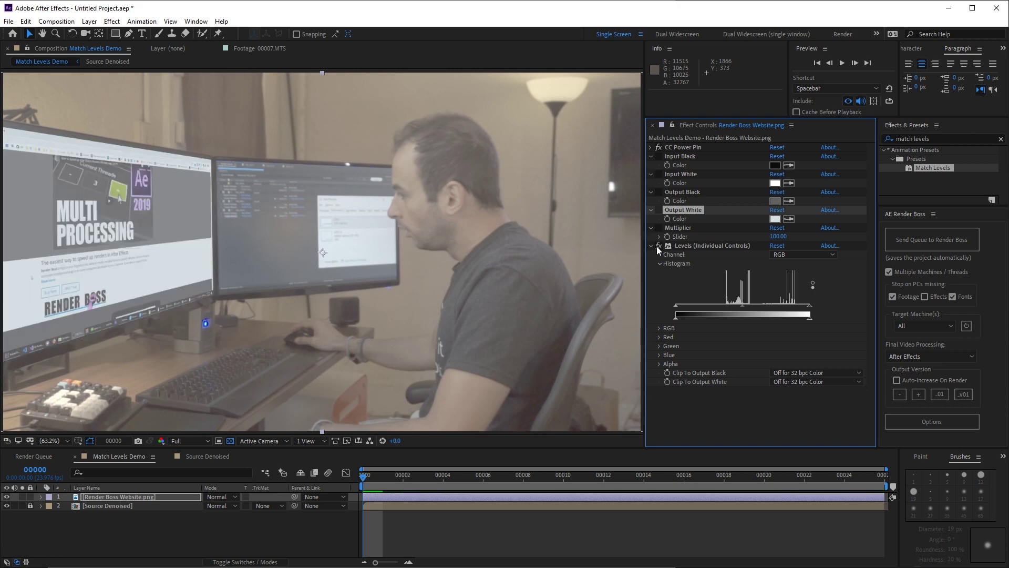
{"action": "left_click", "coordinate": [657, 245]}
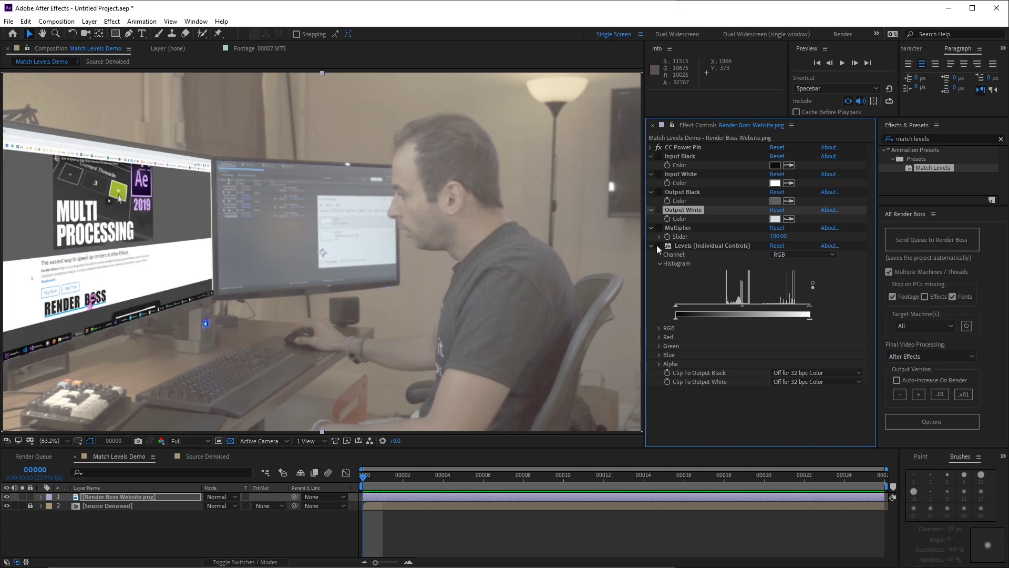
{"action": "left_click", "coordinate": [657, 246]}
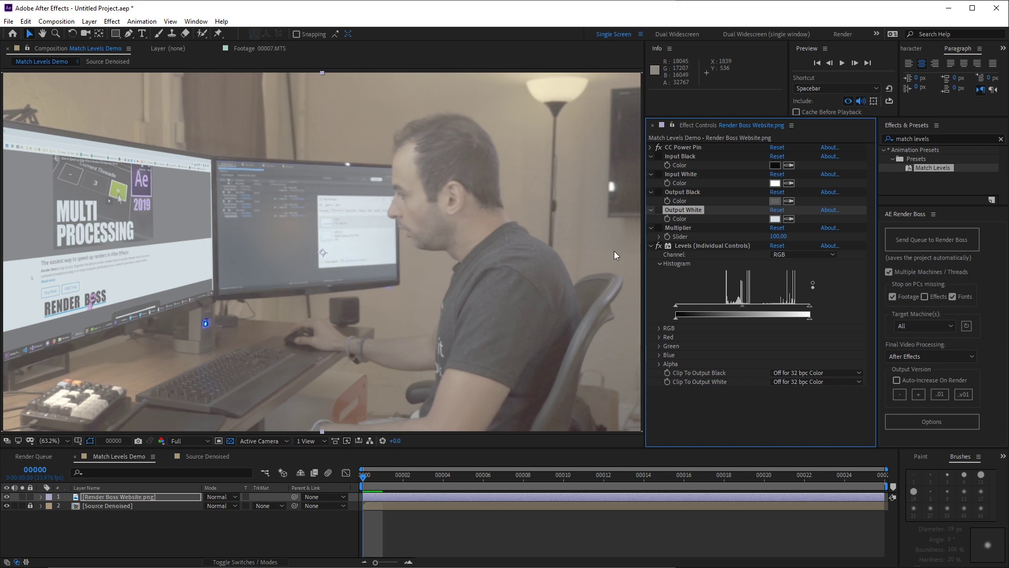
{"action": "left_click", "coordinate": [658, 245]}
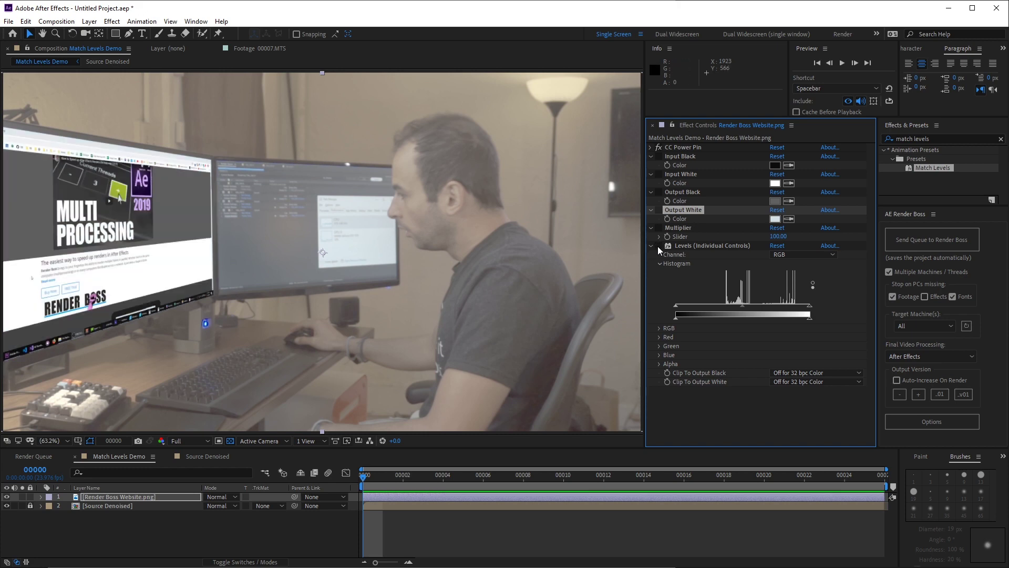
- Expand the Blue, Green and Red groups to reveal their channel level values
{"action": "left_click", "coordinate": [659, 355]}
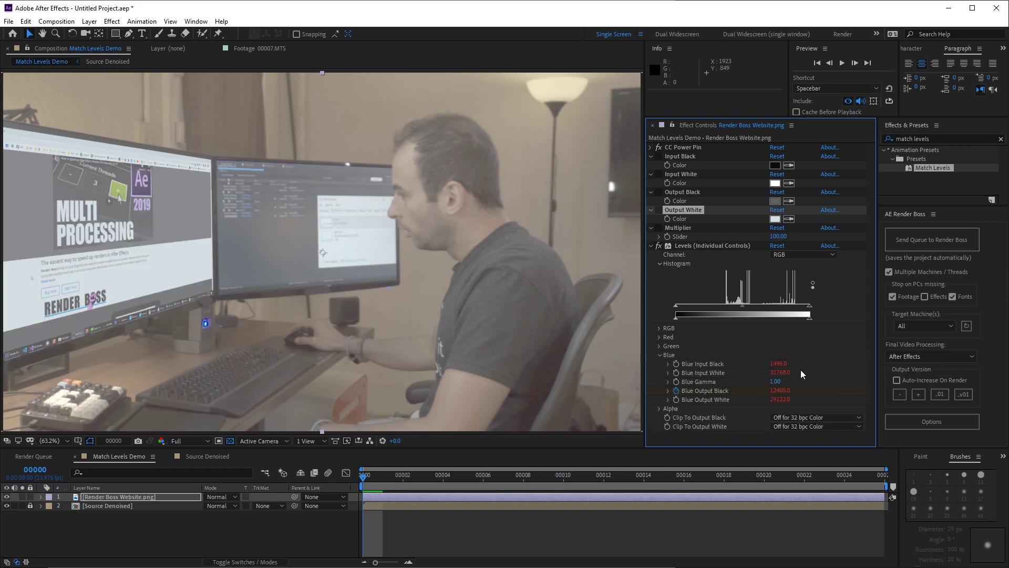
{"action": "left_click", "coordinate": [660, 347]}
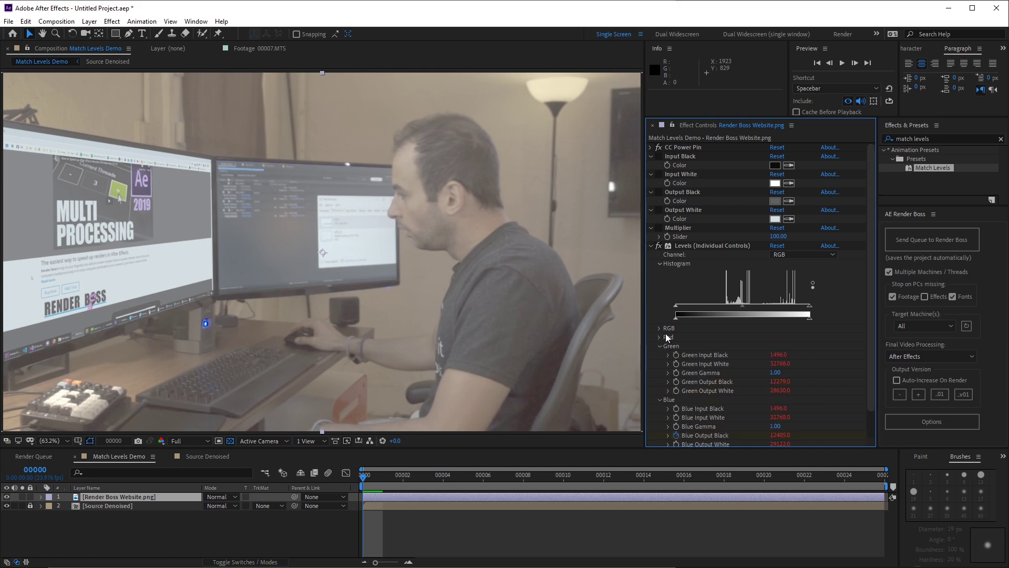
{"action": "left_click", "coordinate": [660, 338]}
{"action": "scroll", "coordinate": [789, 315], "scroll_direction": "down", "scroll_amount": 2}
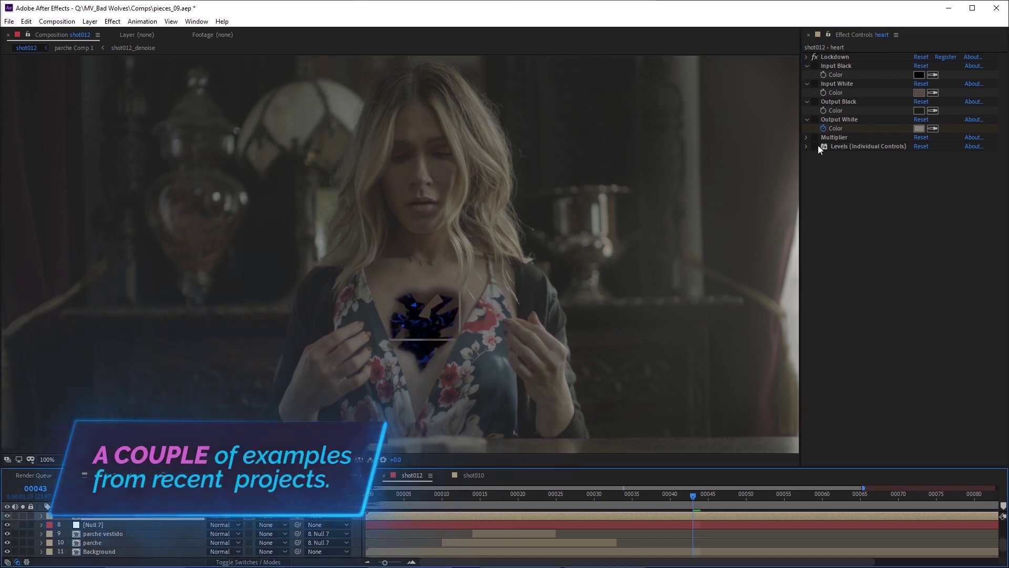
{"action": "left_click", "coordinate": [817, 145]}
{"action": "left_click", "coordinate": [818, 145]}
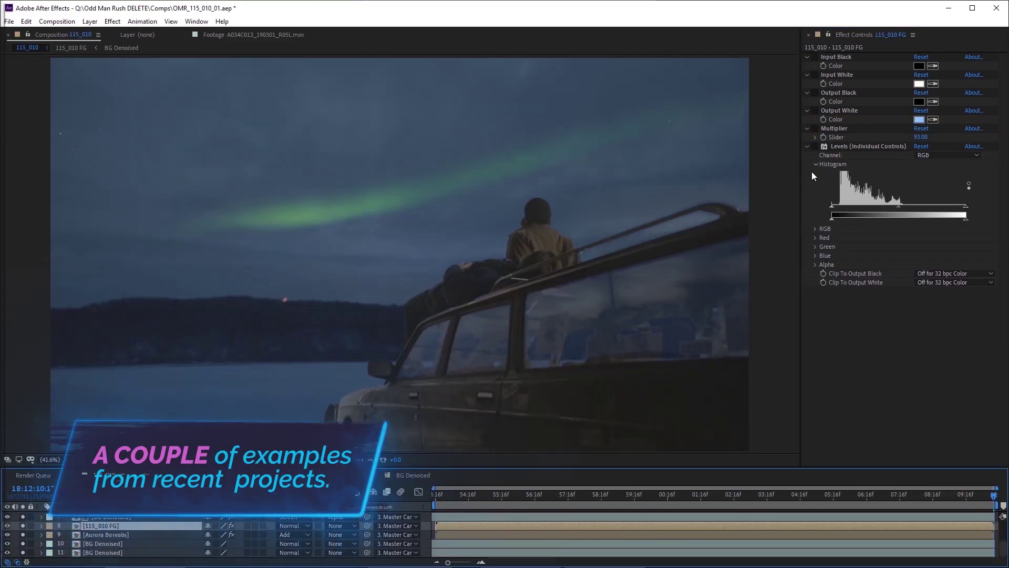
{"action": "left_click", "coordinate": [816, 148]}
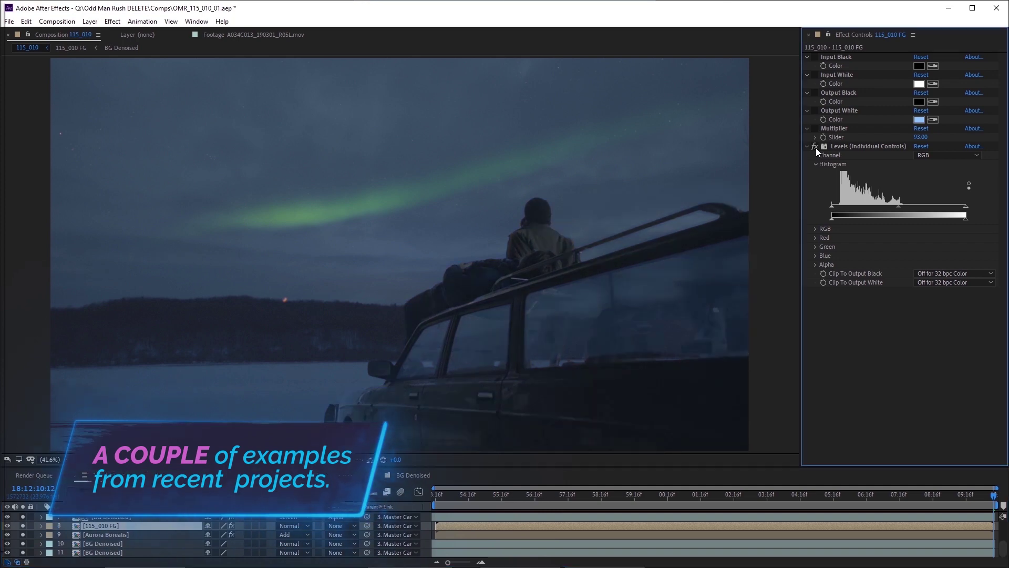
{"action": "left_click", "coordinate": [816, 148]}
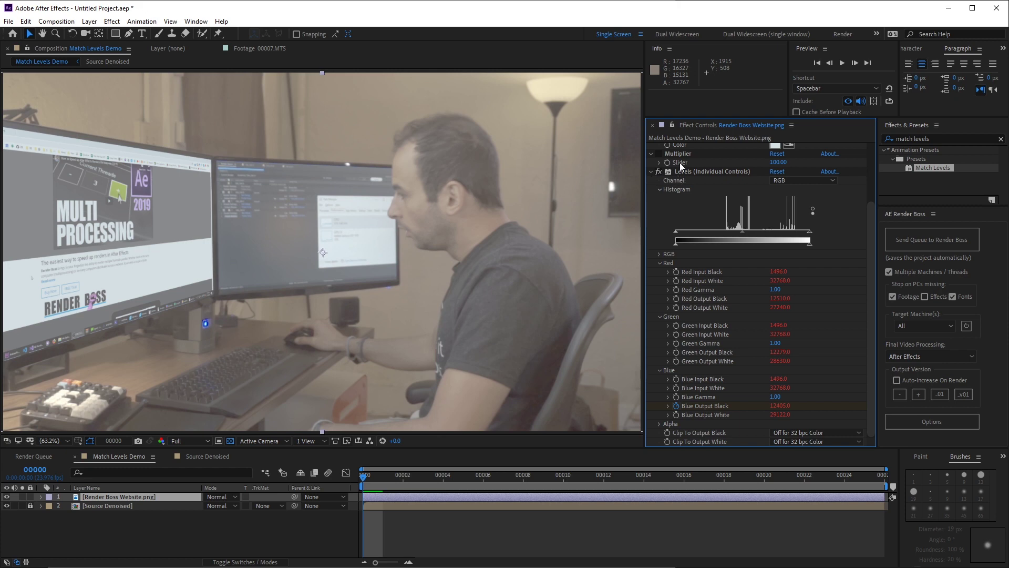
- Collapse Levels and try Multiplier values of 0 then 100 on the website
{"action": "left_click", "coordinate": [650, 171]}
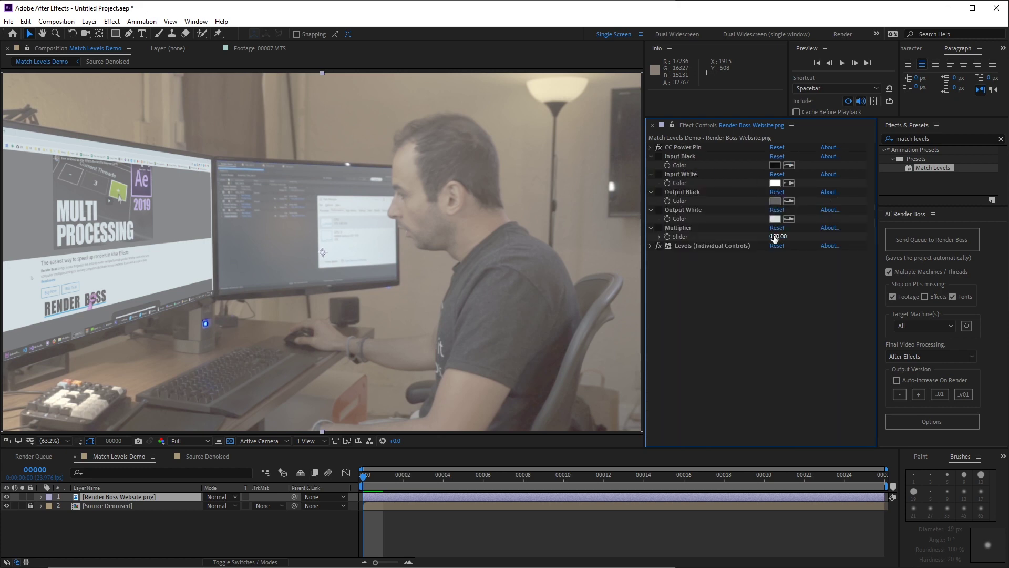
{"action": "left_click", "coordinate": [774, 236]}
{"action": "type", "text": "0"}
{"action": "key", "text": "Return"}
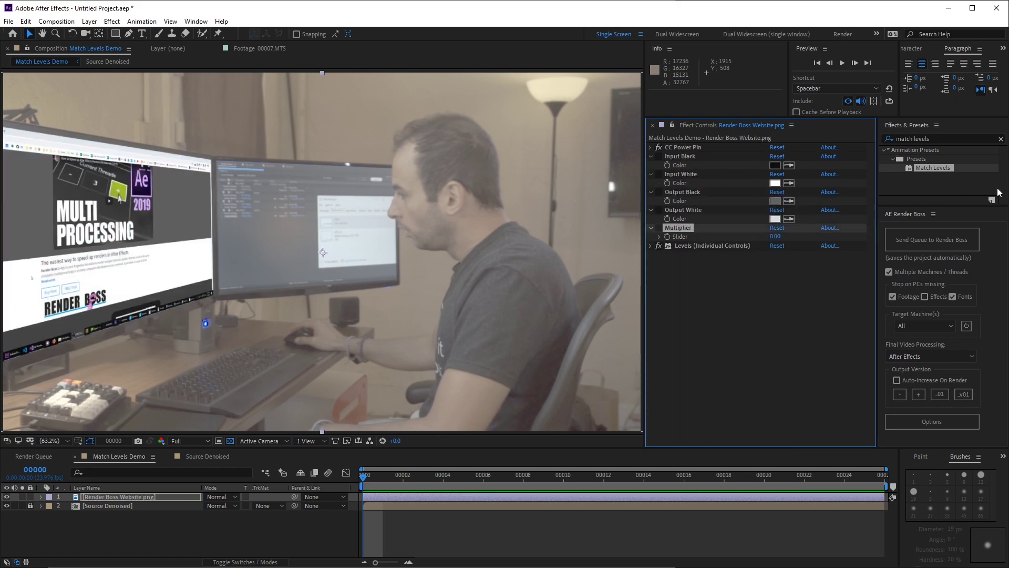
{"action": "left_click", "coordinate": [774, 237]}
{"action": "type", "text": "100"}
{"action": "key", "text": "Return"}
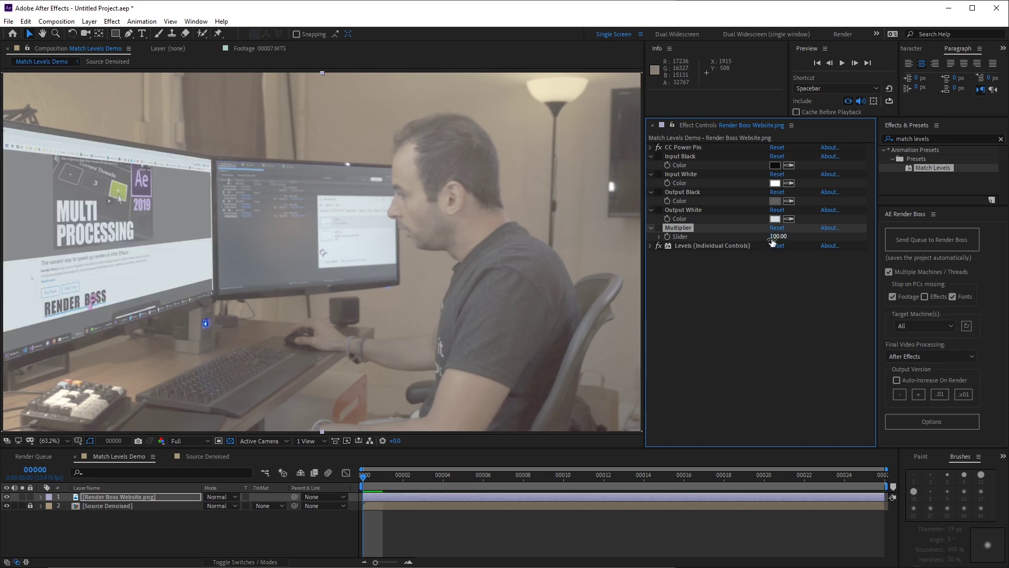
{"action": "left_click", "coordinate": [808, 282]}
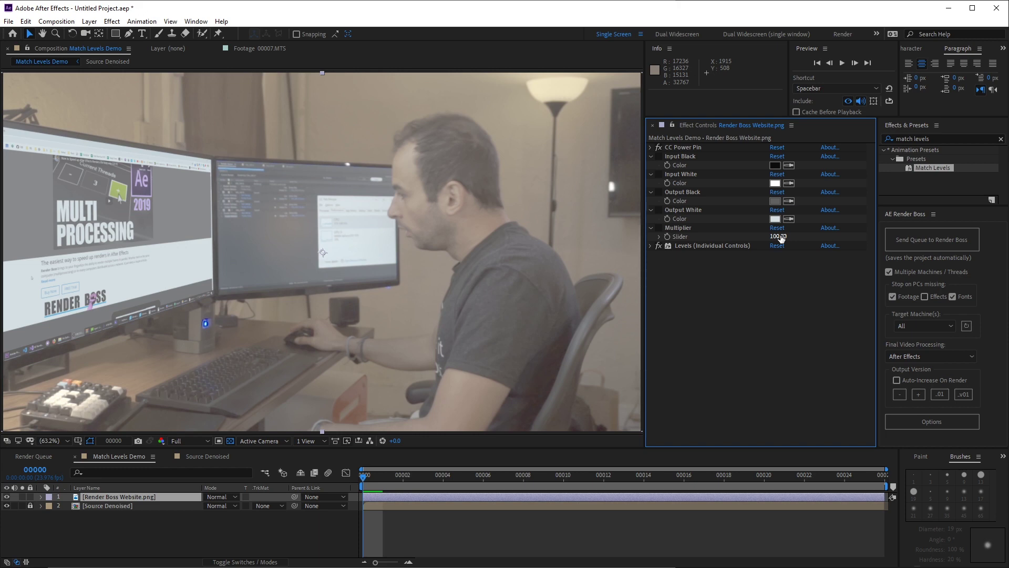
- Scrub the Multiplier down and up to preview darker and brighter, settling back at 100
{"action": "left_click_drag", "start_coordinate": [781, 238], "coordinate": [580, 268]}
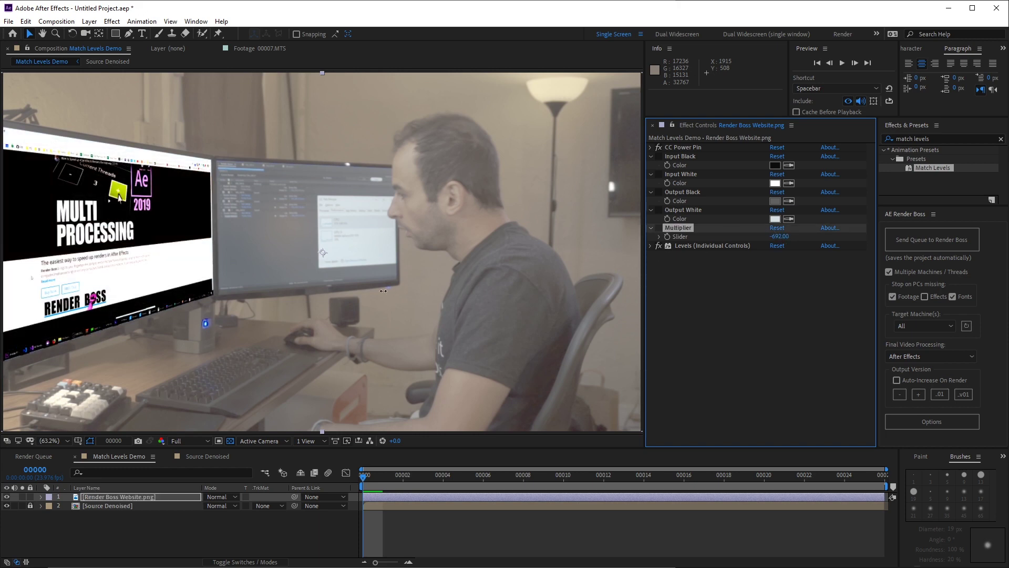
{"action": "left_click_drag", "start_coordinate": [657, 262], "coordinate": [805, 272]}
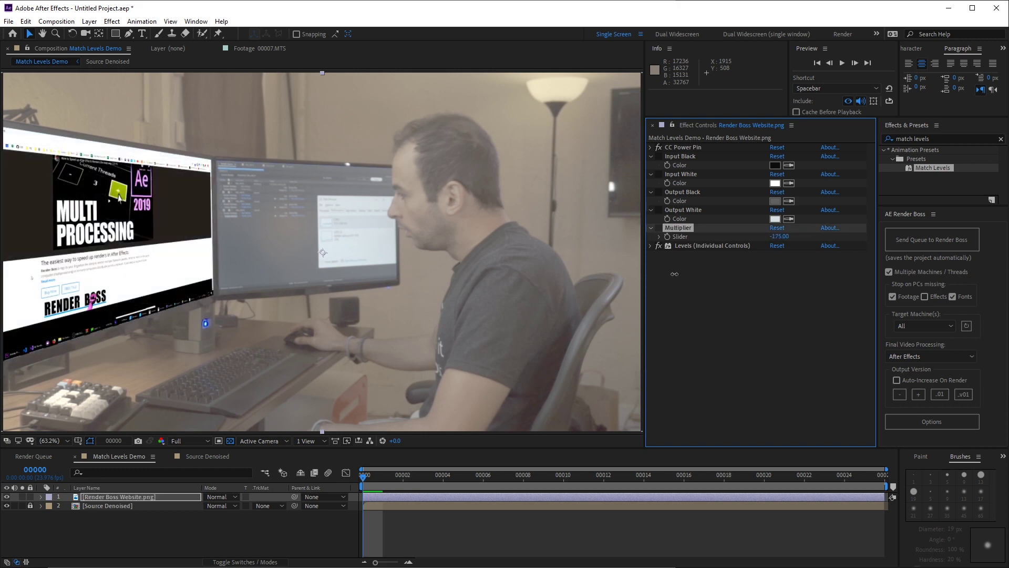
{"action": "left_click", "coordinate": [778, 237]}
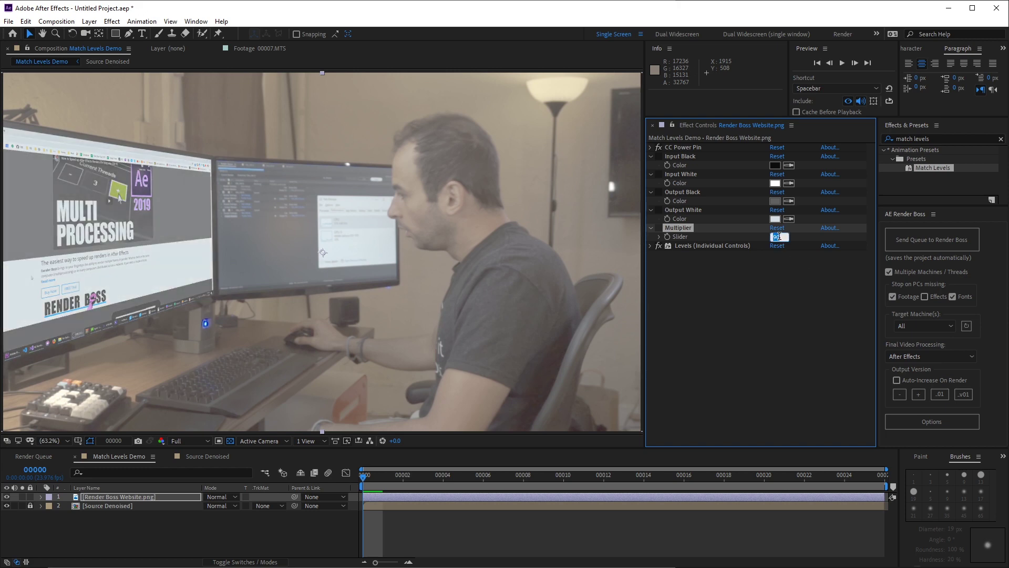
{"action": "type", "text": "100"}
{"action": "key", "text": "Return"}
{"action": "left_click", "coordinate": [756, 265]}
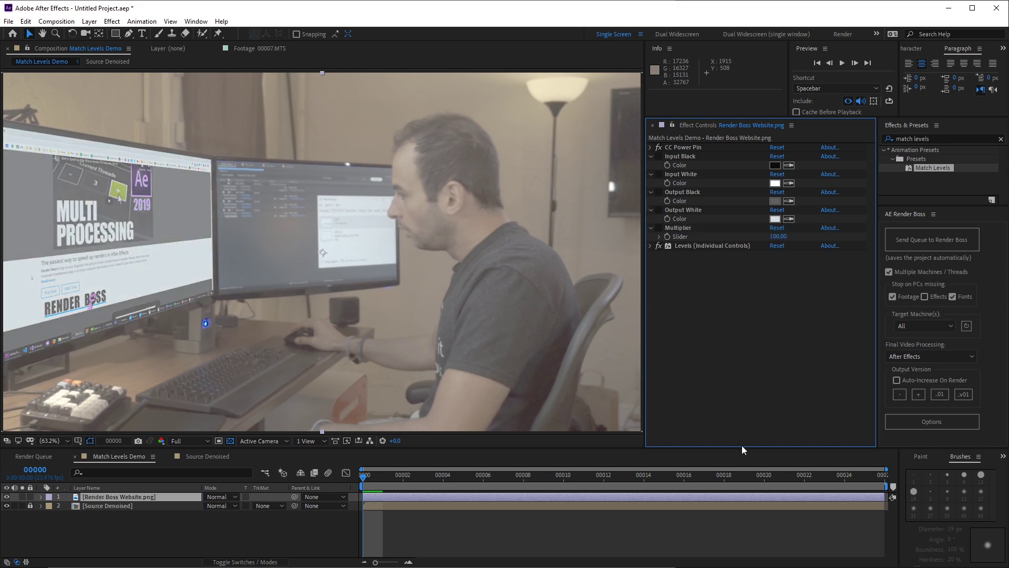
{"action": "left_click_drag", "start_coordinate": [776, 238], "coordinate": [744, 249]}
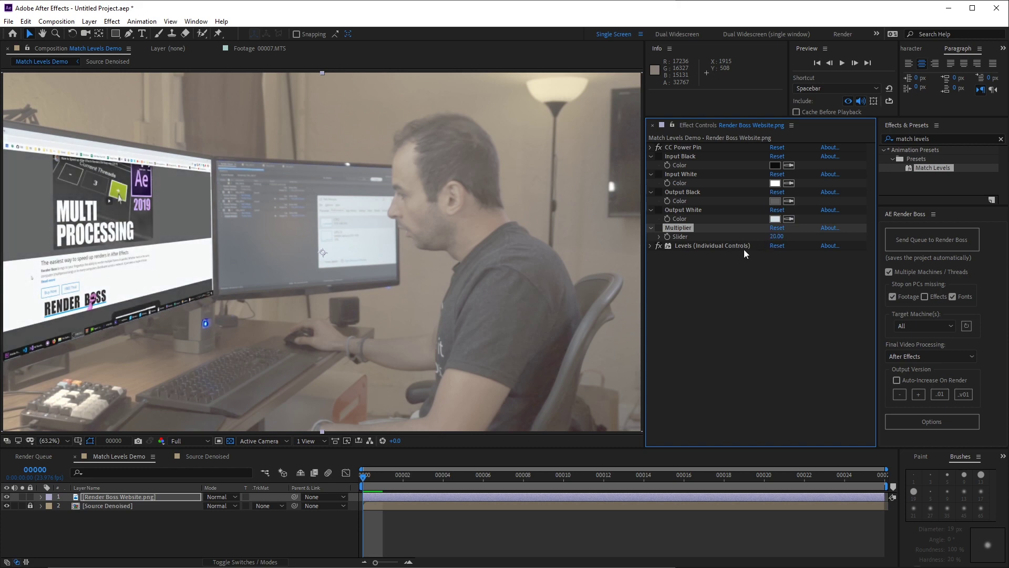
{"action": "left_click_drag", "start_coordinate": [744, 249], "coordinate": [778, 239]}
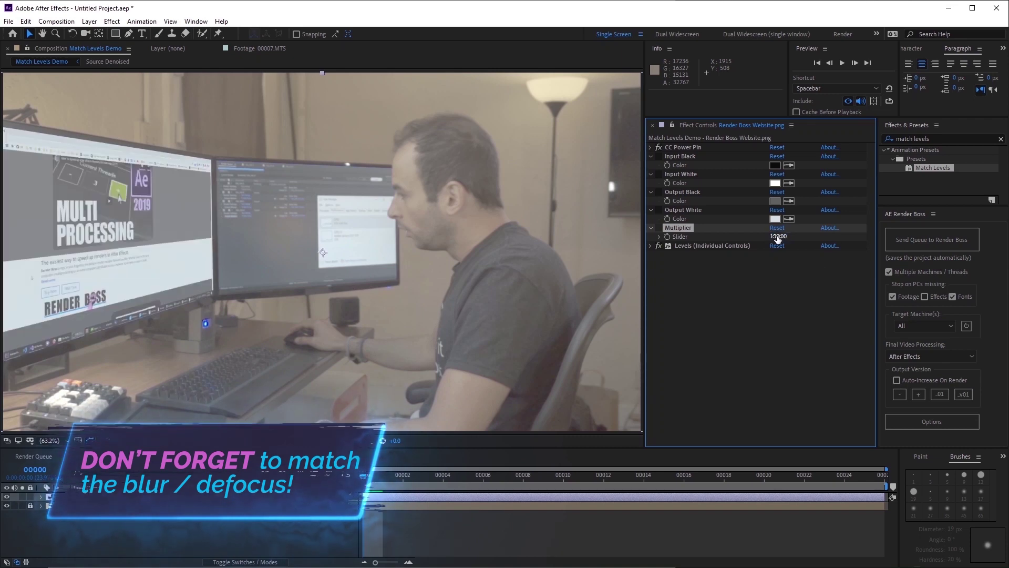
- Search "sat" in Effects & Presets to list Hue/Saturation under Color Correction
{"action": "left_click", "coordinate": [939, 139]}
{"action": "type", "text": "sat"}
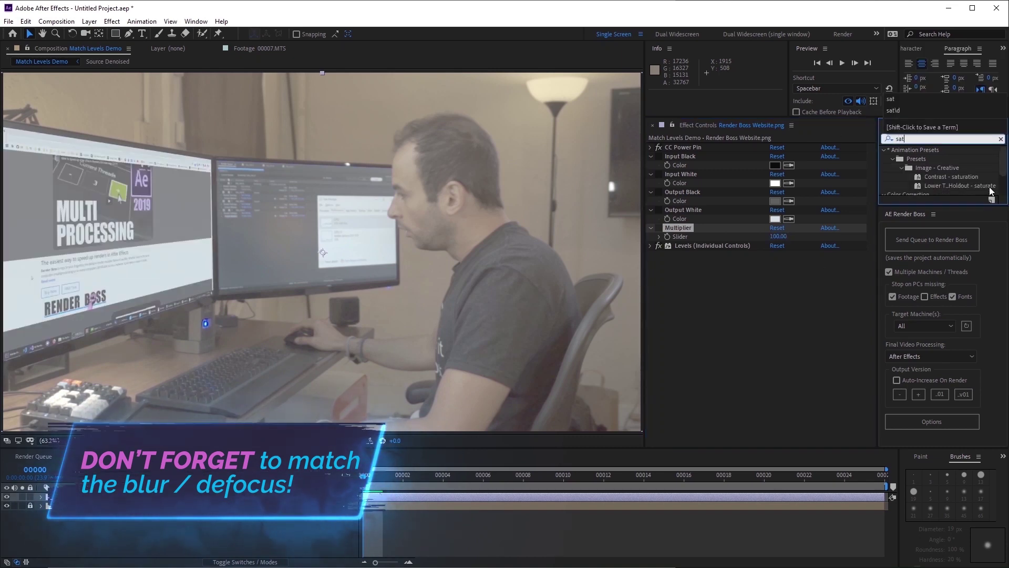
{"action": "left_click", "coordinate": [884, 150]}
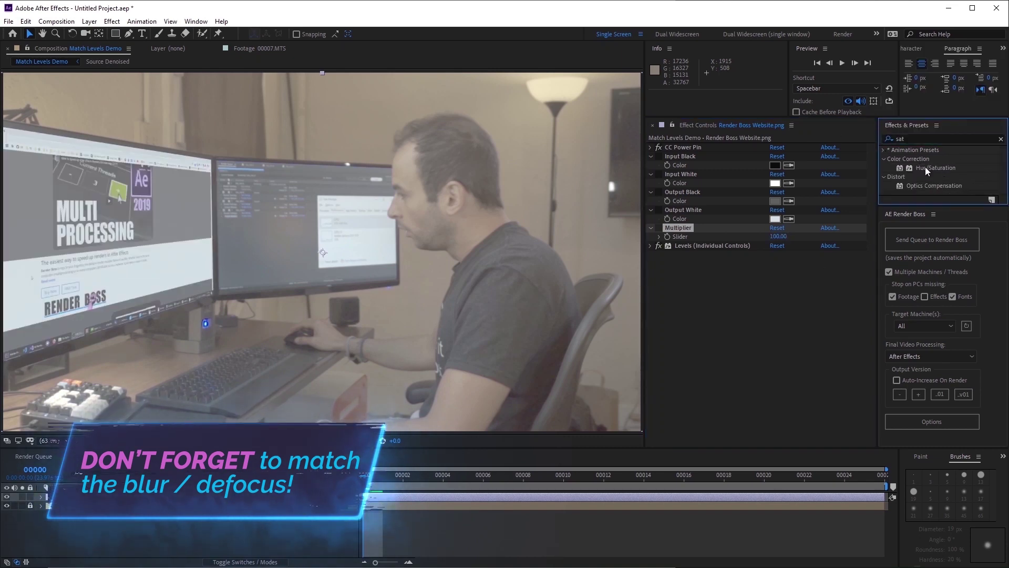